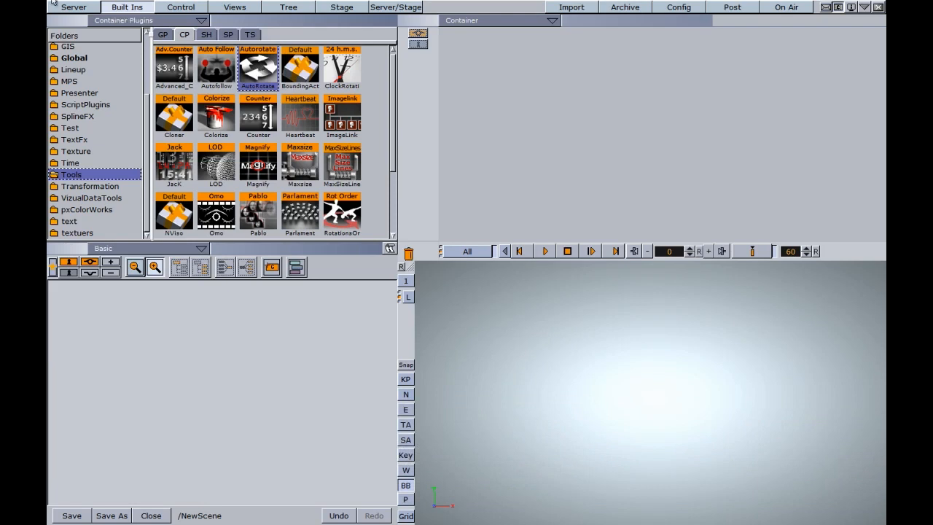
# Add a Torus geometry to the scene and apply the green material to it
pyautogui.click(162, 35)
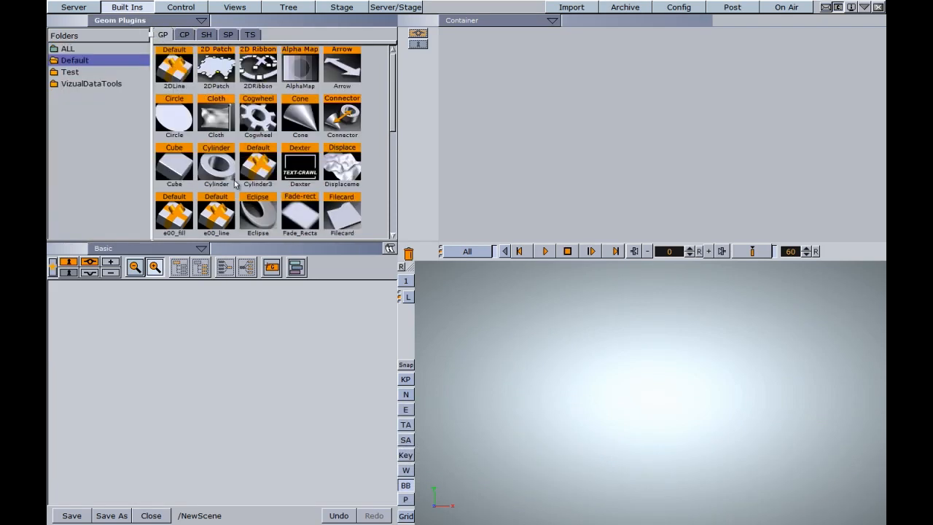
pyautogui.moveTo(390, 132); pyautogui.dragTo(146, 357)
pyautogui.click(54, 268)
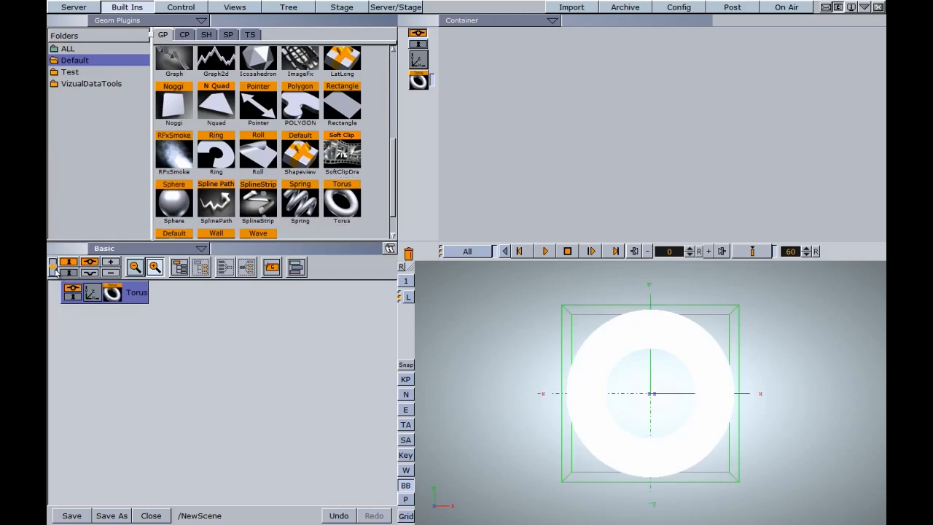
pyautogui.moveTo(198, 294); pyautogui.dragTo(142, 339)
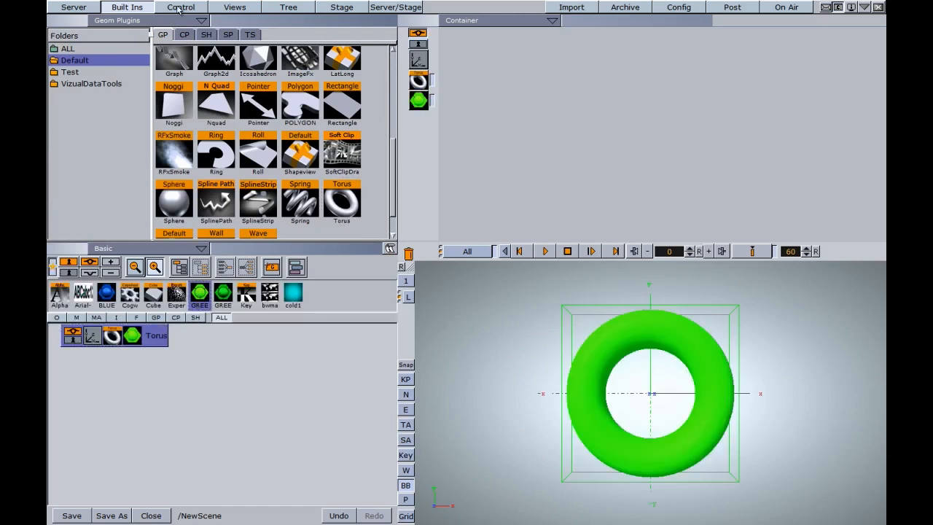
# Add the AutoRotate plugin to the Torus container, with the axis set to Y and the velocity to 3.8
pyautogui.click(185, 34)
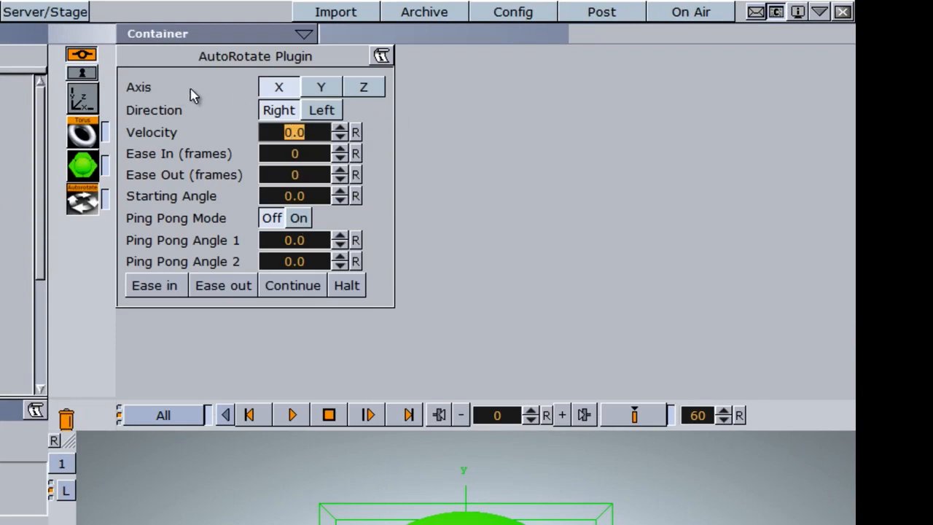
pyautogui.click(319, 89)
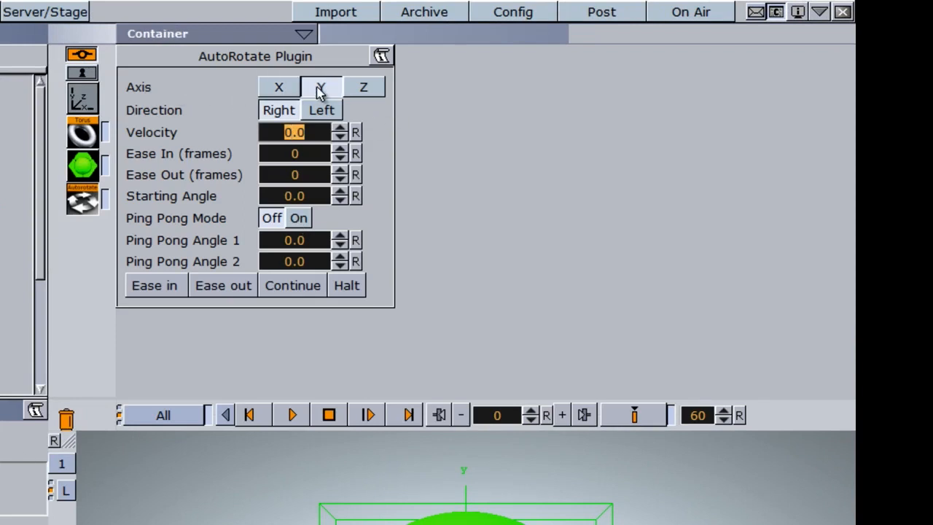
pyautogui.moveTo(280, 137); pyautogui.dragTo(319, 146)
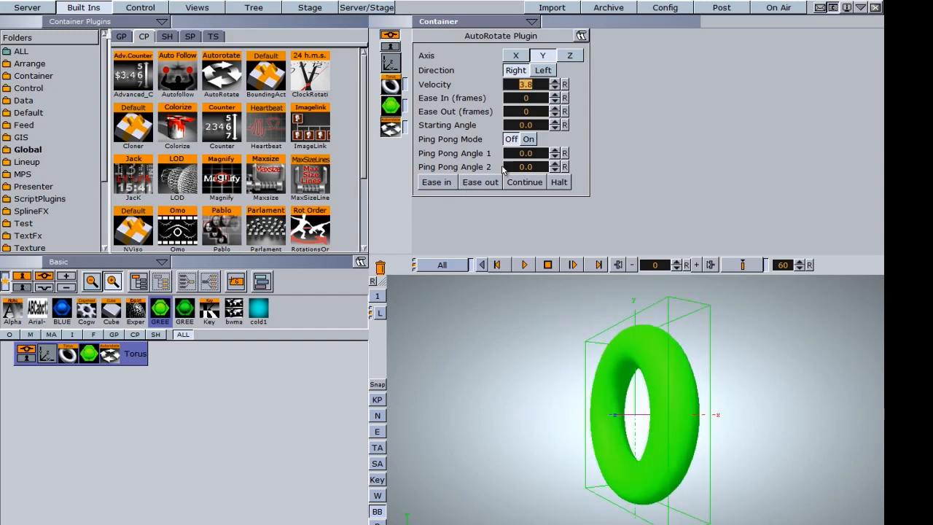
# Test the torus rotation with AutoRotate's Ease out, Ease in and Halt actions
pyautogui.click(466, 187)
pyautogui.click(434, 184)
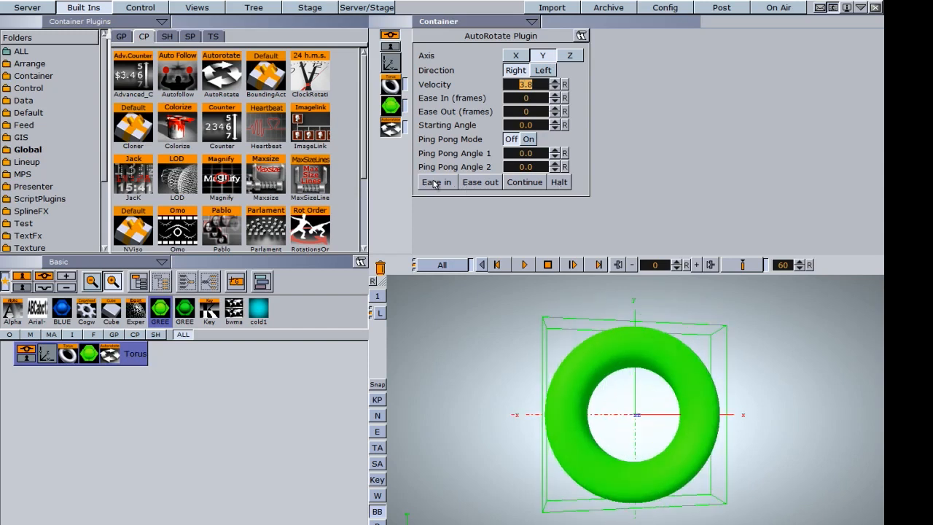
pyautogui.click(559, 182)
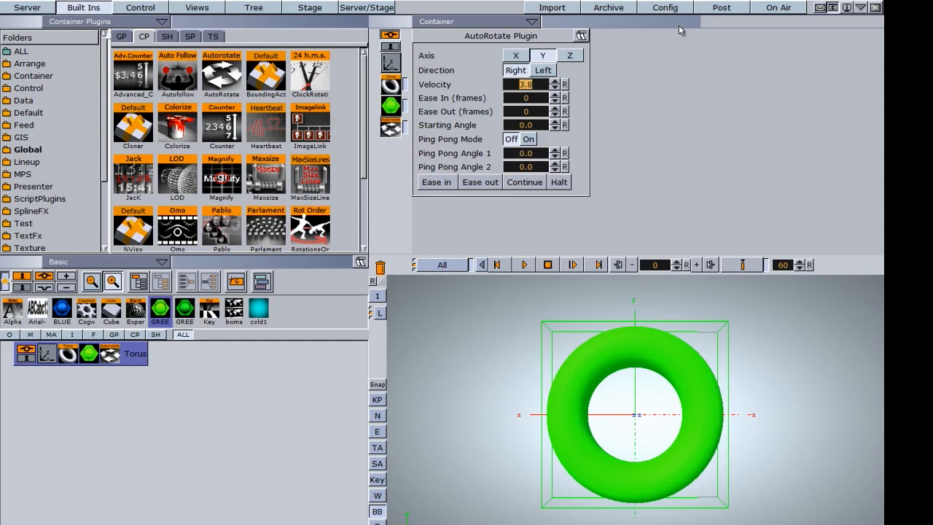
# Bring up the Viz Engine console, add blank lines below its log, and trigger AutoRotate's Ease in to log its command
pyautogui.click(833, 8)
pyautogui.moveTo(178, 113); pyautogui.dragTo(204, 88)
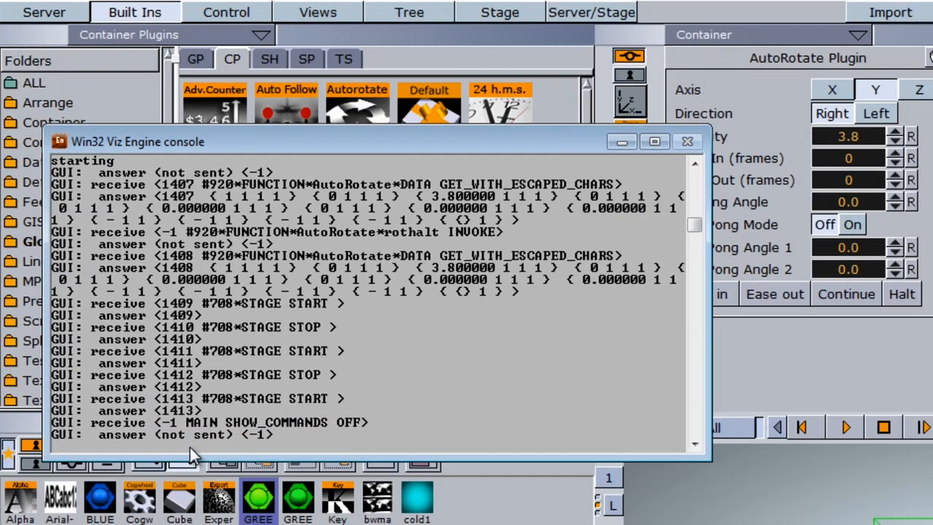
pyautogui.press('Return')
pyautogui.press('Return')
pyautogui.press('Return')
pyautogui.press('Return')
pyautogui.press('Return')
pyautogui.press('Return')
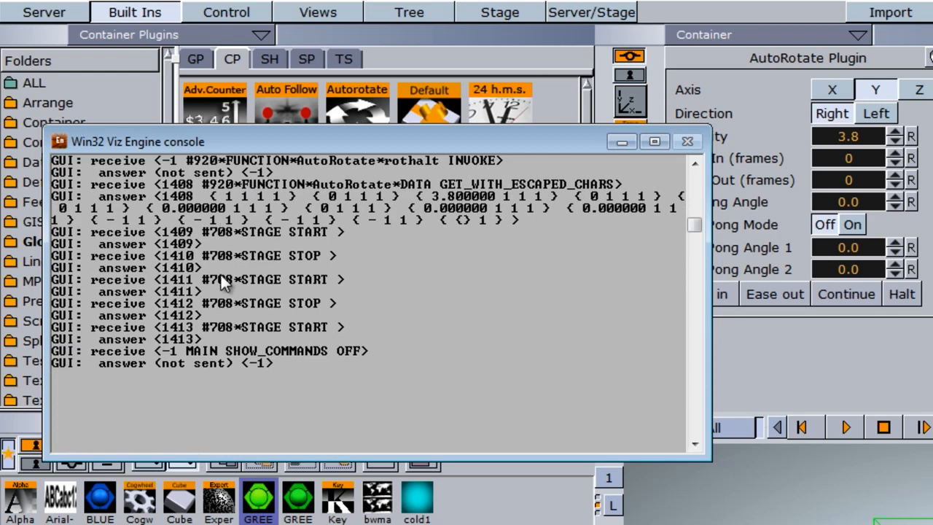
pyautogui.moveTo(462, 151); pyautogui.dragTo(437, 176)
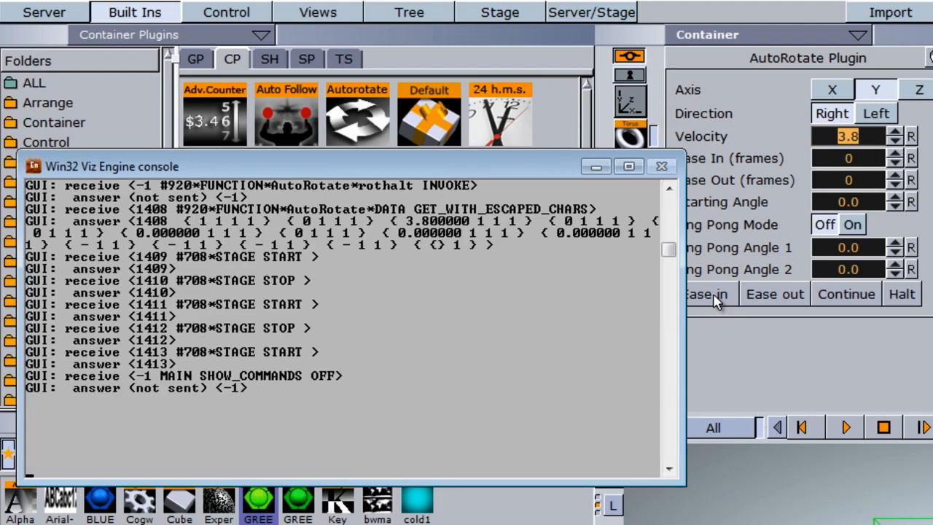
pyautogui.click(716, 304)
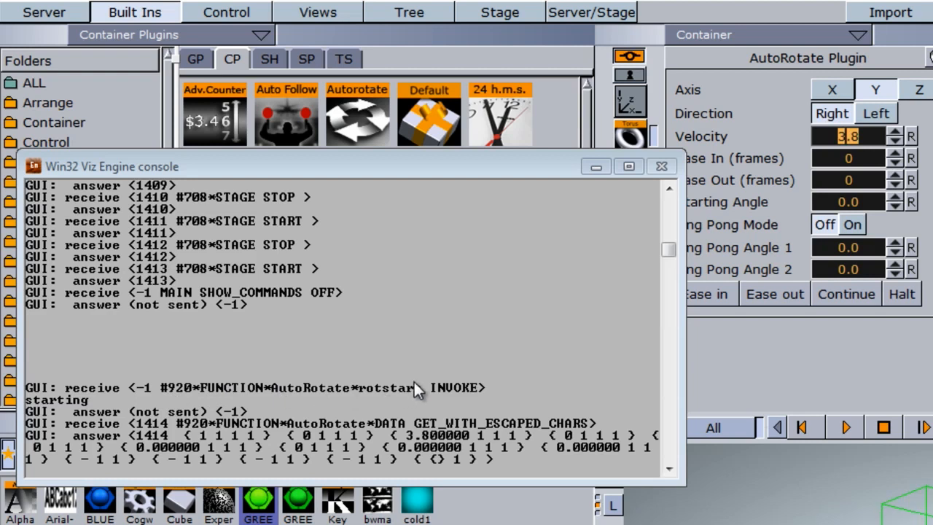
# Mark and copy the text "FUNCTION*AutoRotate*rotstart INVOKE" from the console log
pyautogui.rightClick(468, 172)
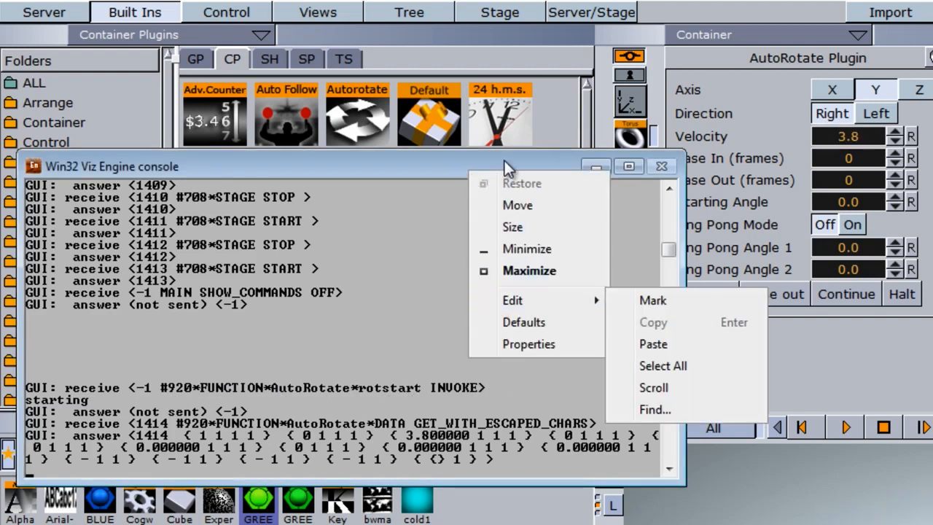
pyautogui.moveTo(513, 301)
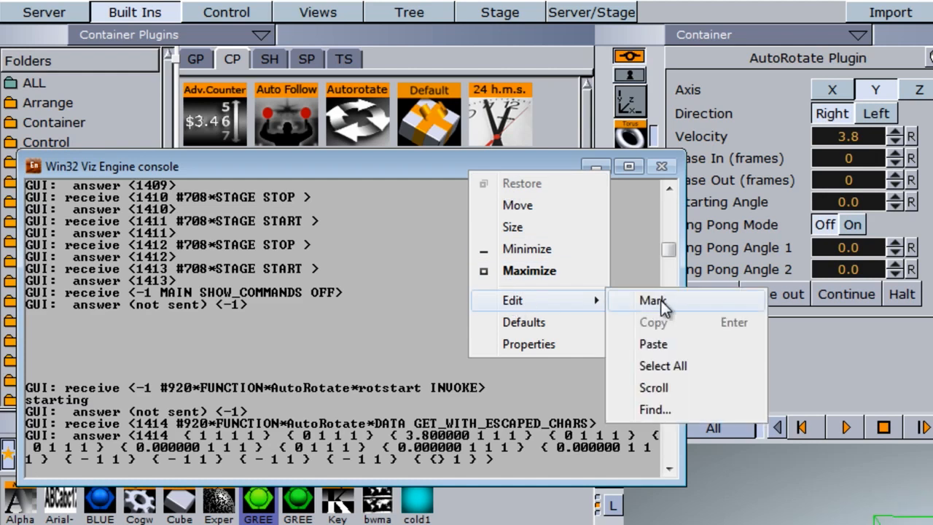
pyautogui.click(661, 300)
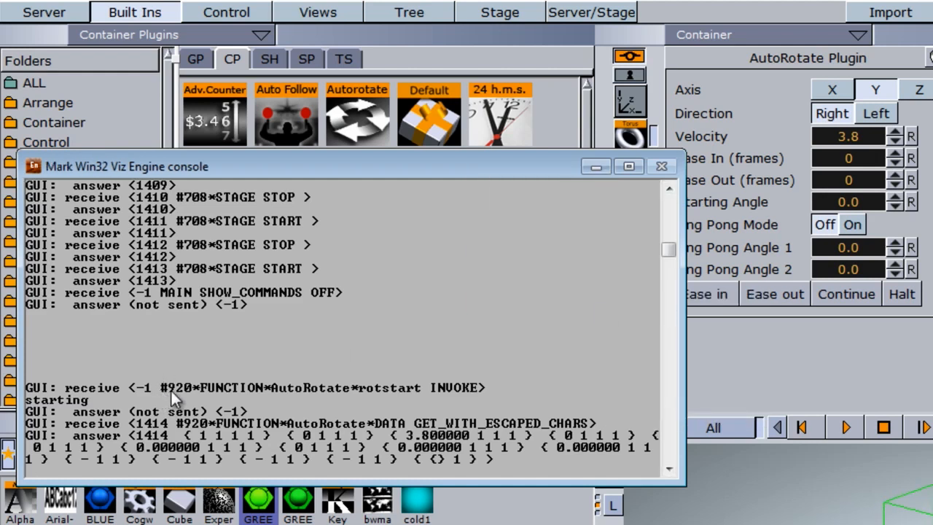
pyautogui.click(203, 389)
pyautogui.moveTo(202, 393); pyautogui.dragTo(307, 390)
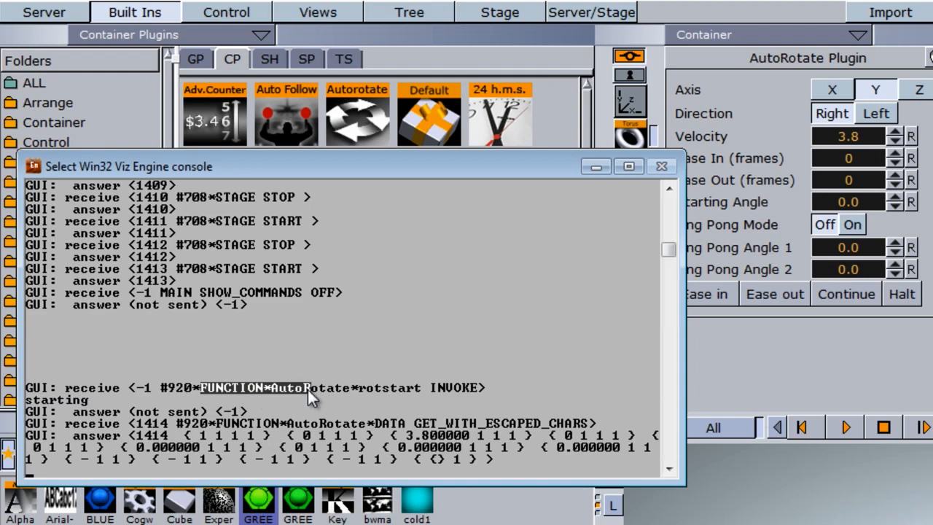
pyautogui.moveTo(371, 388); pyautogui.dragTo(472, 391)
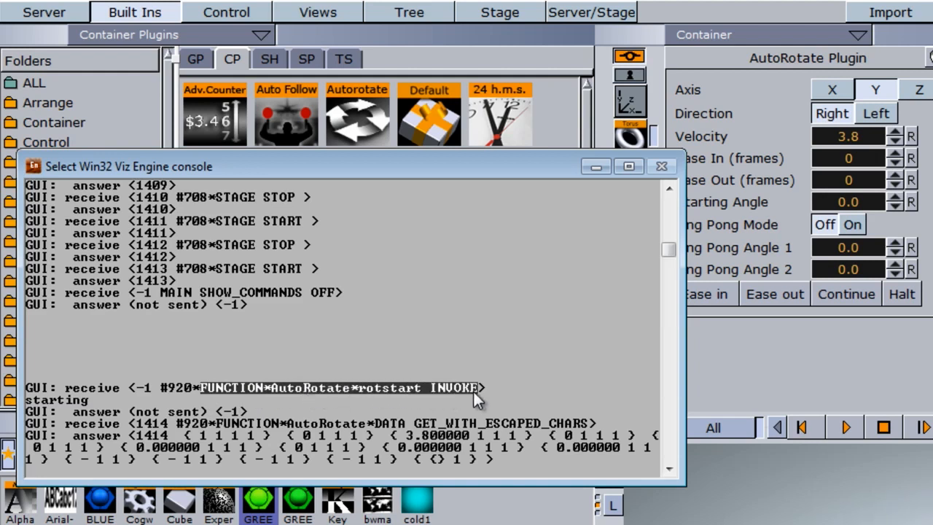
pyautogui.rightClick(490, 168)
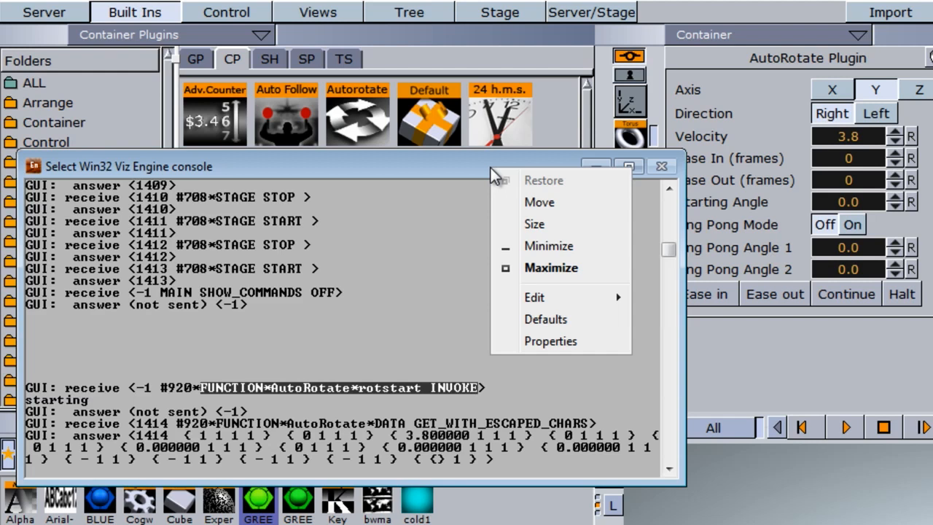
pyautogui.click(538, 299)
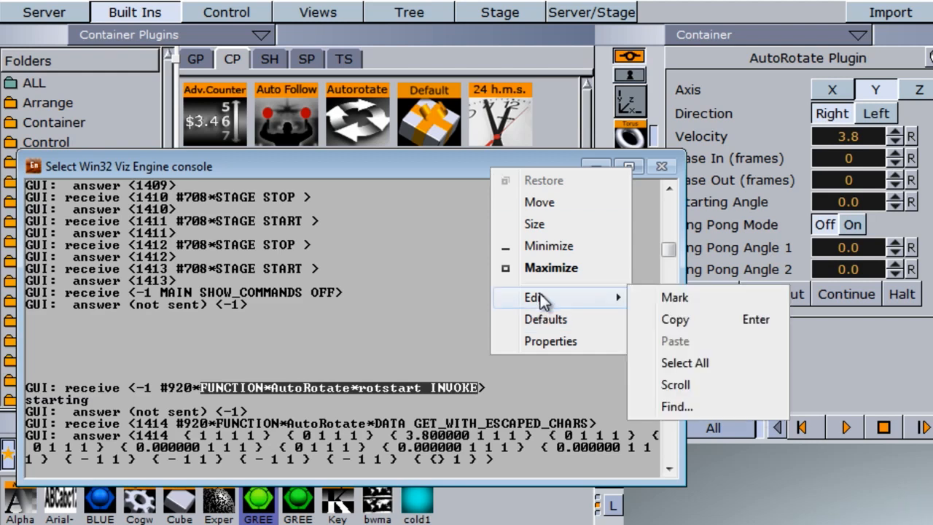
pyautogui.click(704, 321)
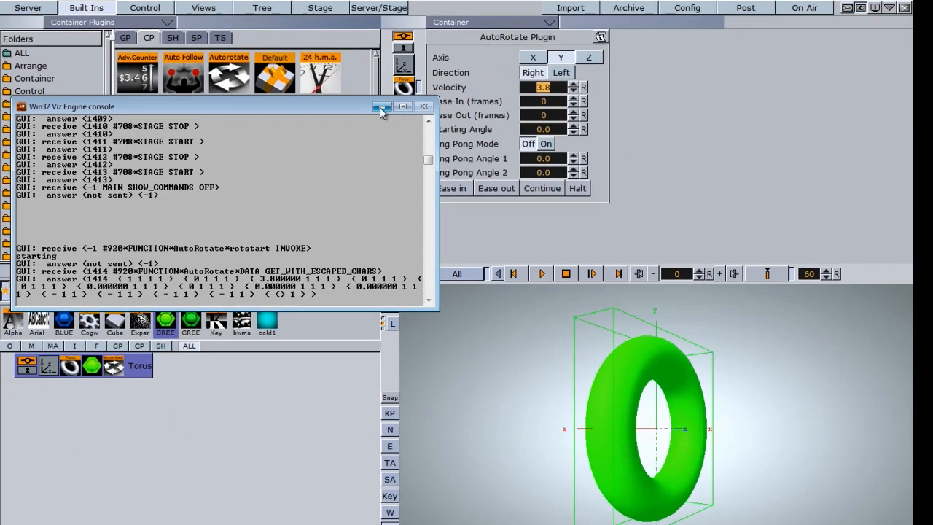
# Minimize the console and add a new director to the stage
pyautogui.click(380, 107)
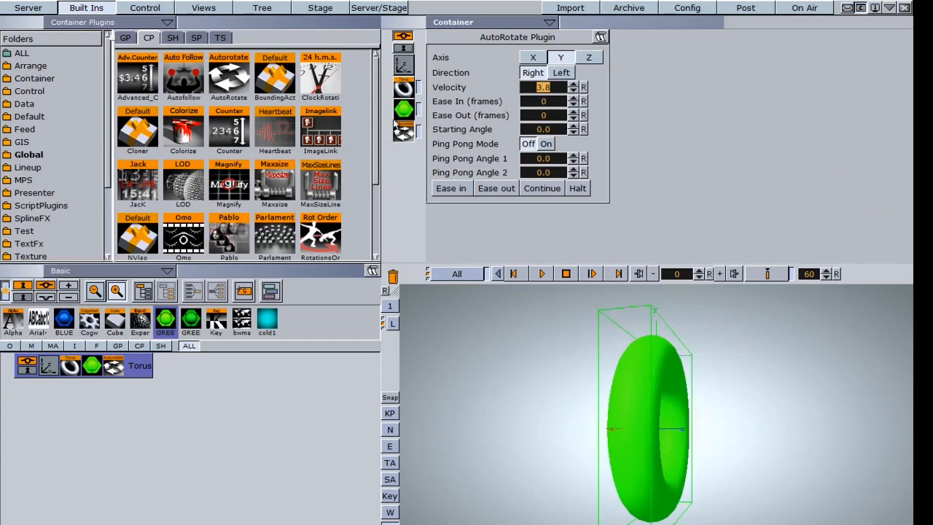
pyautogui.click(320, 8)
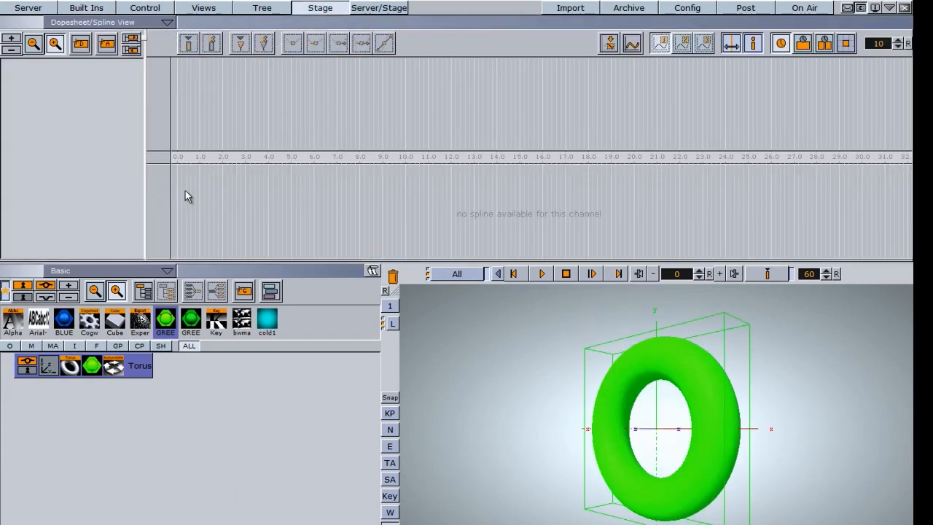
pyautogui.click(29, 7)
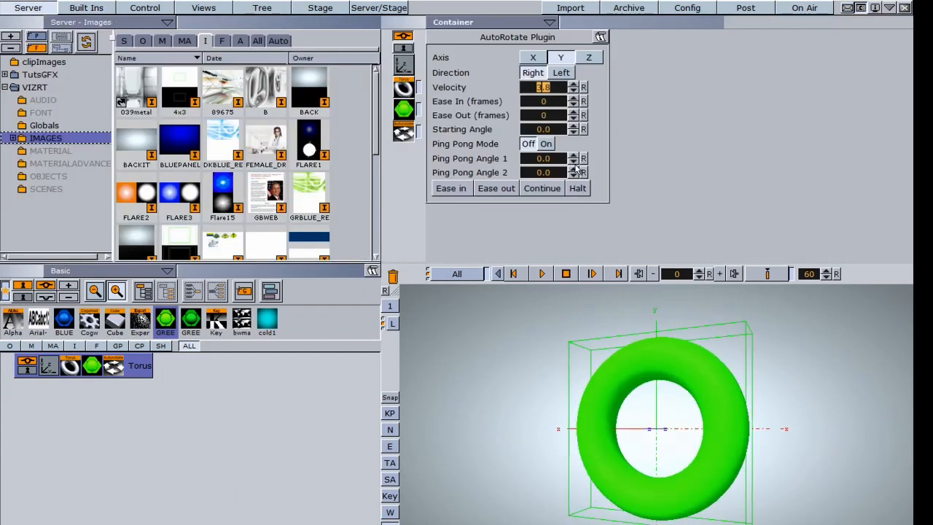
pyautogui.click(320, 8)
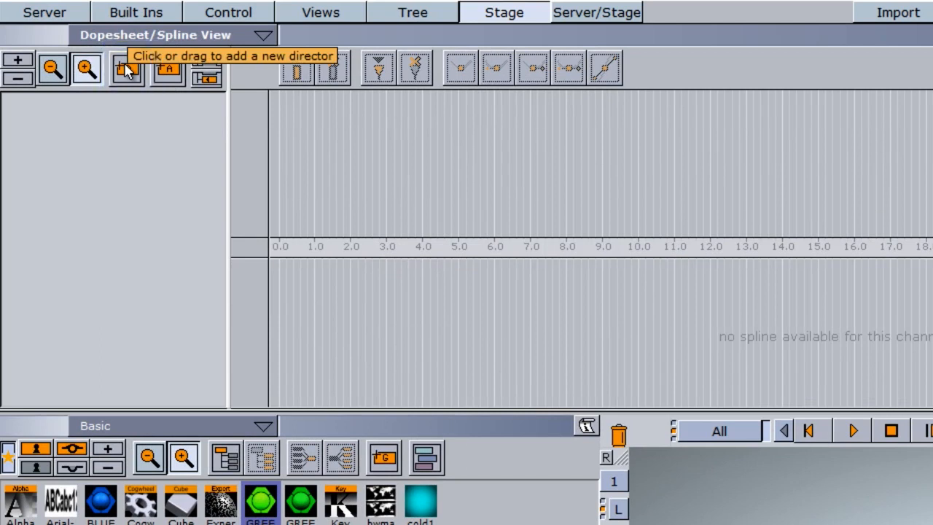
pyautogui.click(127, 69)
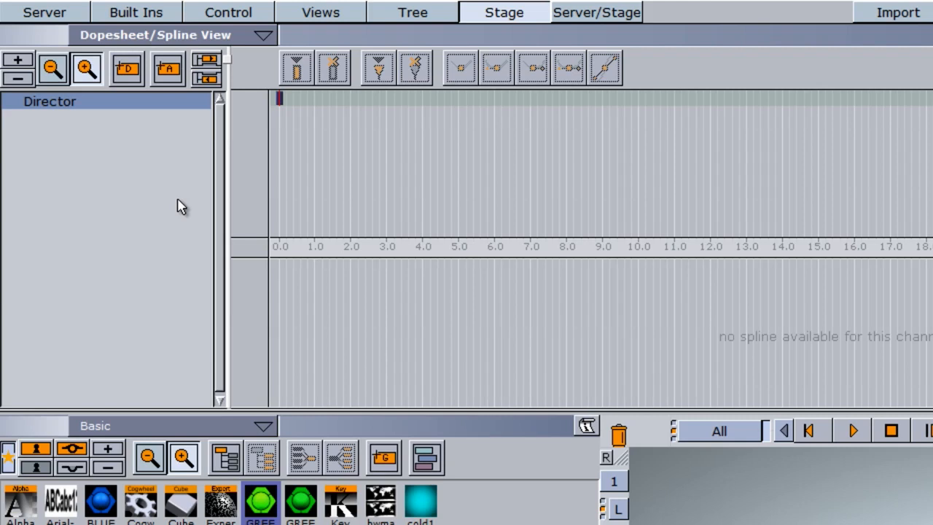
# Create an action named AUTOROTATE under the new director
pyautogui.click(135, 107)
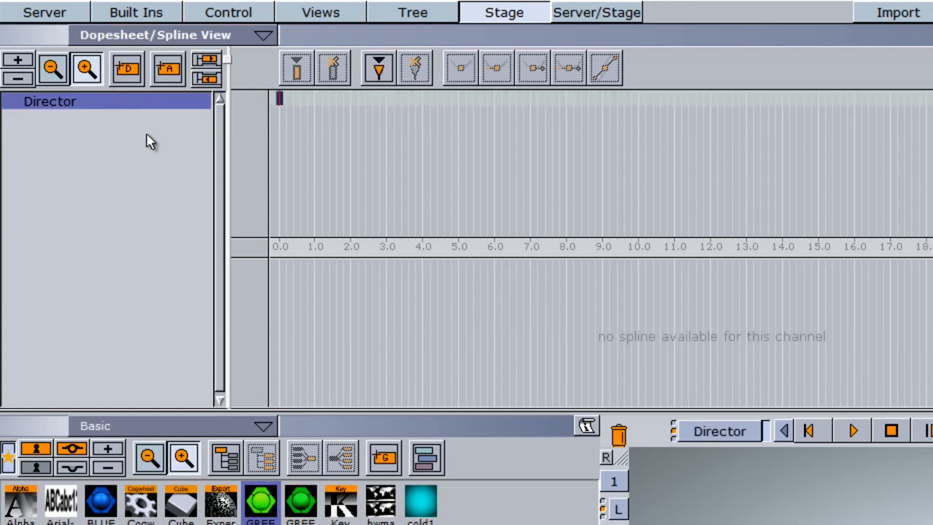
pyautogui.click(167, 69)
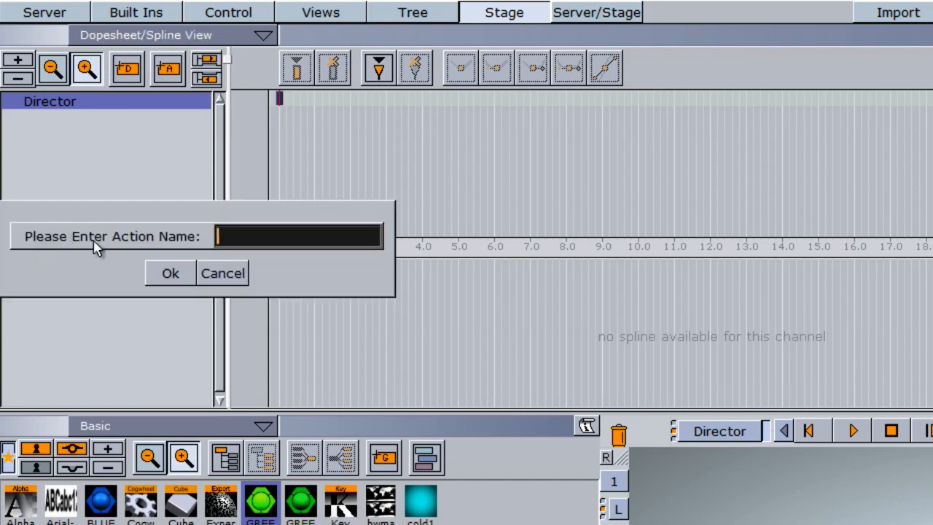
pyautogui.write('auto')
pyautogui.press('BackSpace')
pyautogui.press('BackSpace')
pyautogui.press('BackSpace')
pyautogui.press('BackSpace')
pyautogui.write('ut')
pyautogui.press('BackSpace')
pyautogui.press('BackSpace')
pyautogui.write('AUTORA')
pyautogui.press('BackSpace')
pyautogui.write('OTATE')
pyautogui.click(173, 276)
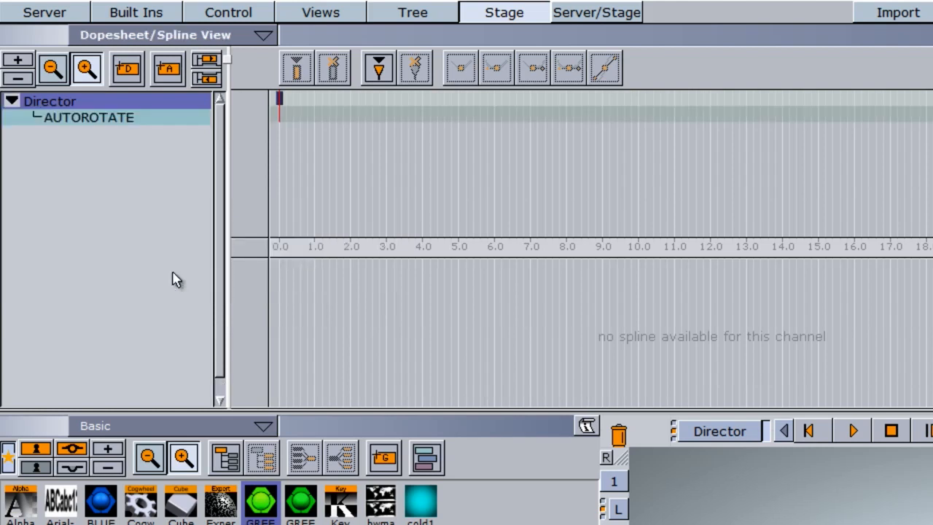
# Add a keyframe to the AUTOROTATE action at frame 50
pyautogui.click(120, 125)
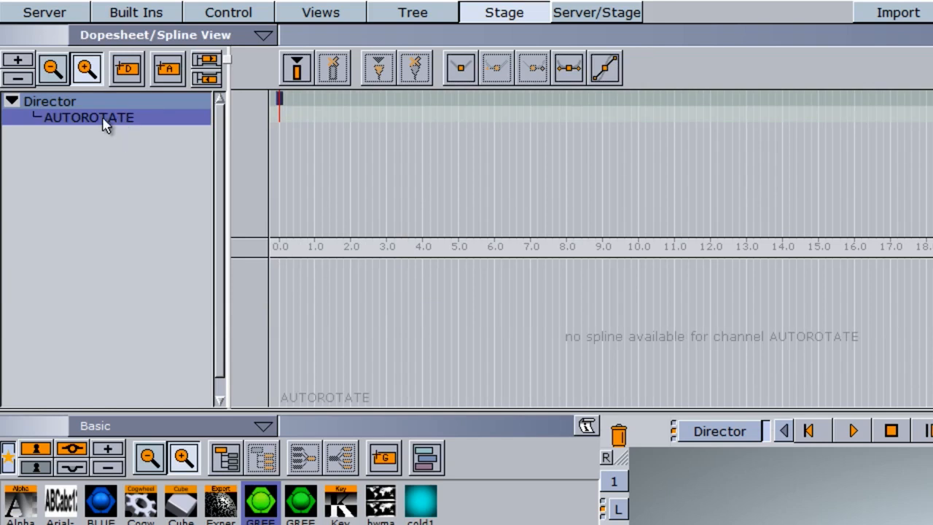
pyautogui.moveTo(285, 140)
pyautogui.mouseDown()
pyautogui.moveTo(302, 142)
pyautogui.moveTo(302, 151)
pyautogui.mouseUp()
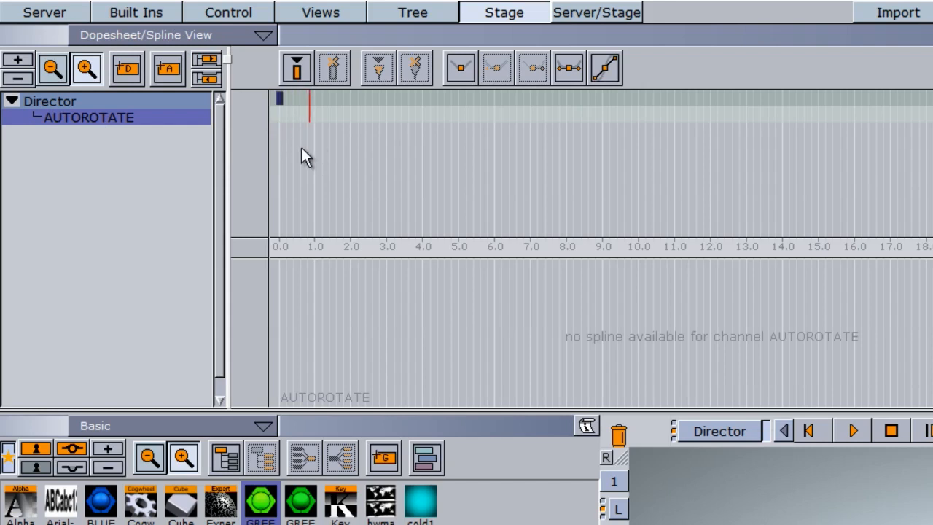
pyautogui.click(297, 73)
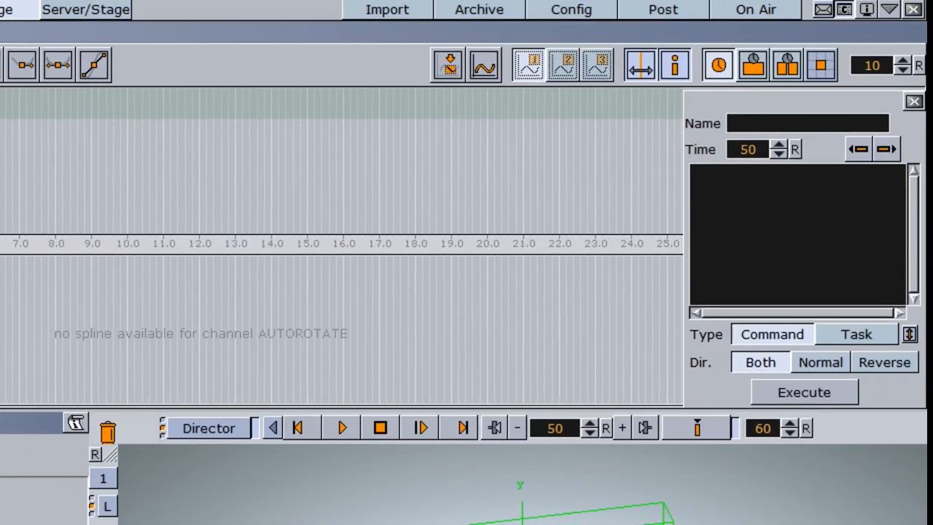
# Write the keyframe's command as "THIS_SCENE*TREE*$Torus*FUNCTION*AutoRotate*rotstart INVOKE", using the copied console text for the part from FUNCTION onward
pyautogui.click(796, 202)
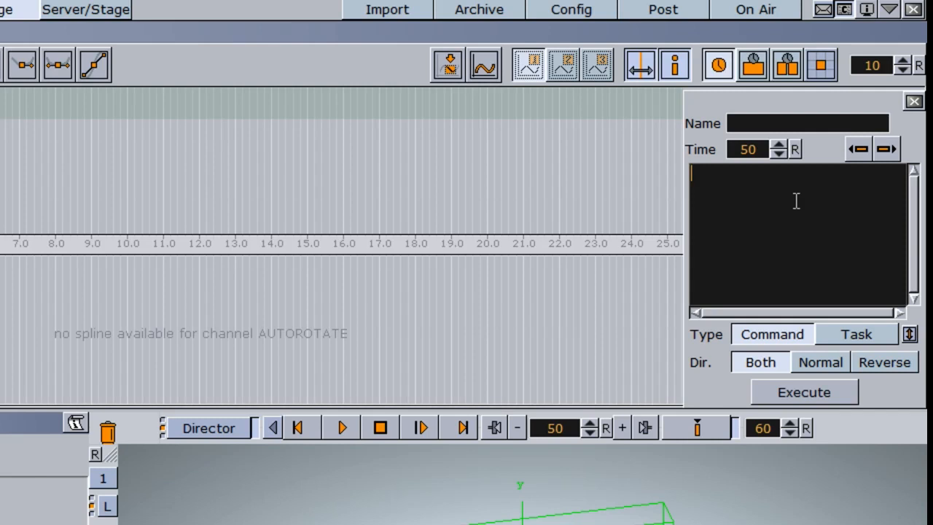
pyautogui.write('THIS_SCENE')
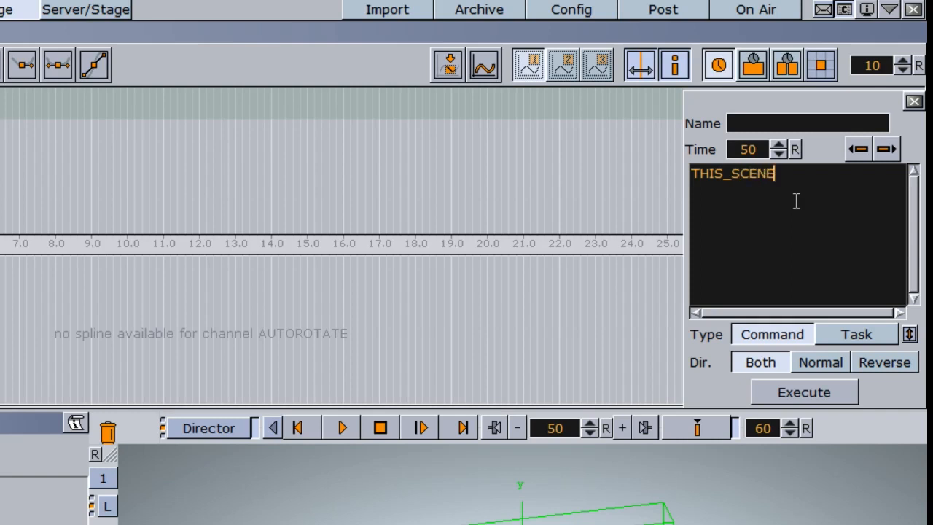
pyautogui.write('*')
pyautogui.write('TRE')
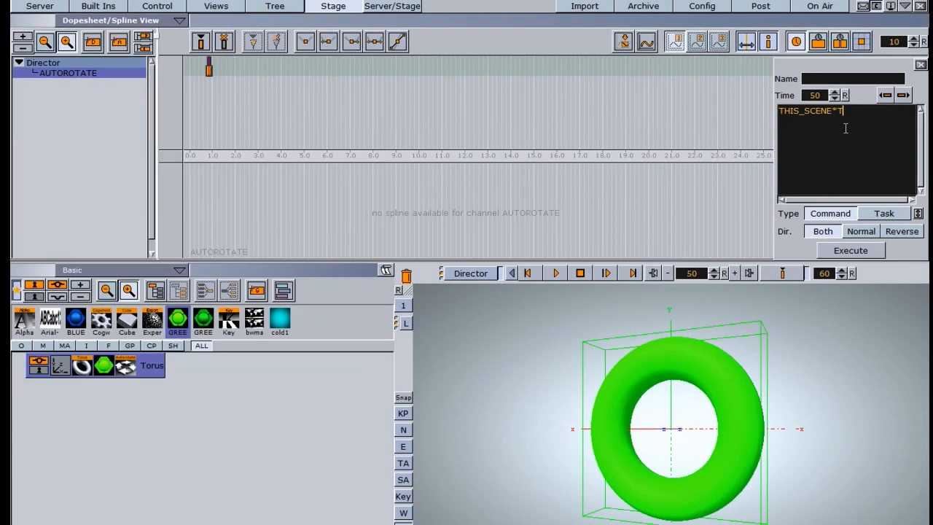
pyautogui.write('E')
pyautogui.write('*$')
pyautogui.write('Torus')
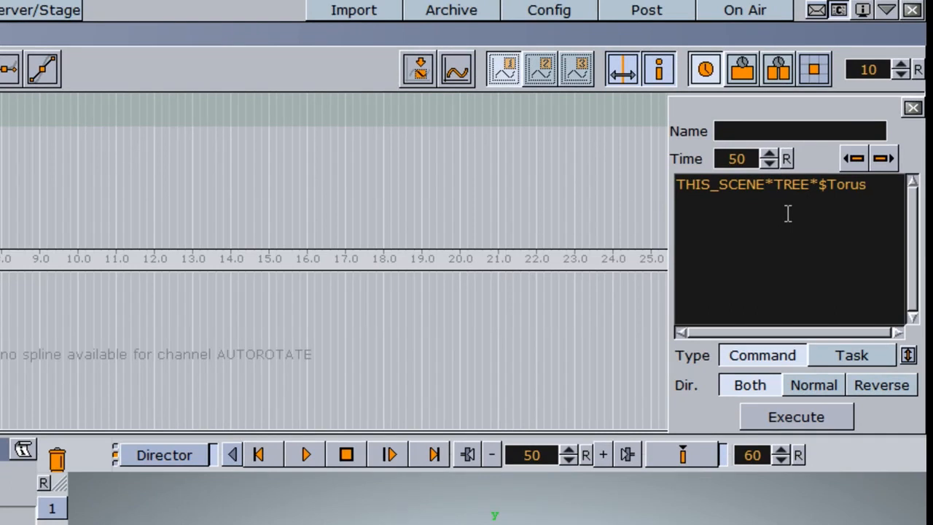
pyautogui.write('*')
pyautogui.hotkey('ctrl', 'v')
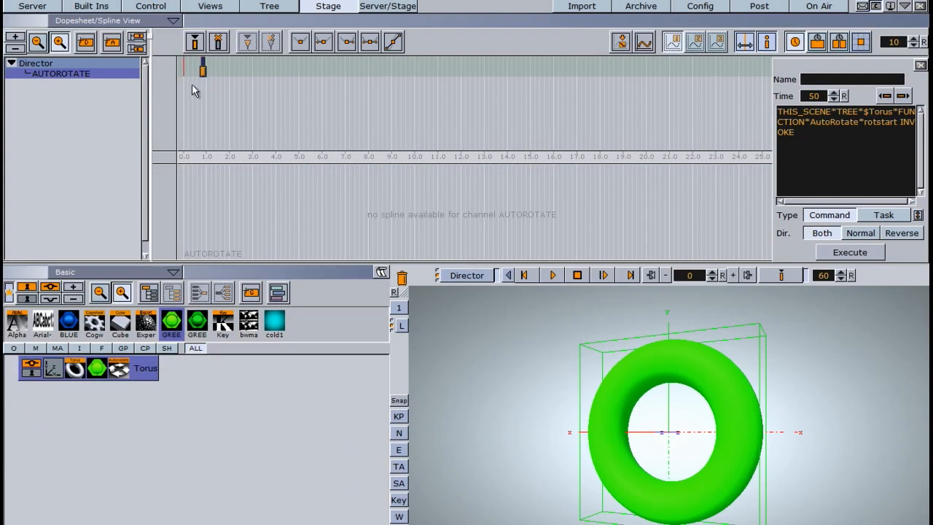
# Move the AUTOROTATE keyframe to frame 85 and play the director to test the rotation trigger
pyautogui.moveTo(203, 71); pyautogui.dragTo(216, 71)
pyautogui.click(552, 275)
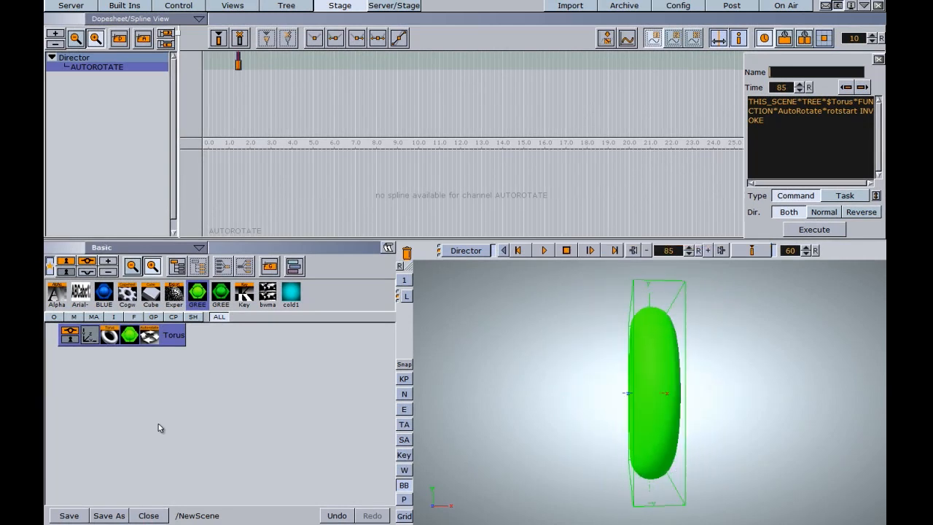
# Save the scene as "at" in the VIZRT folder and close it
pyautogui.click(109, 516)
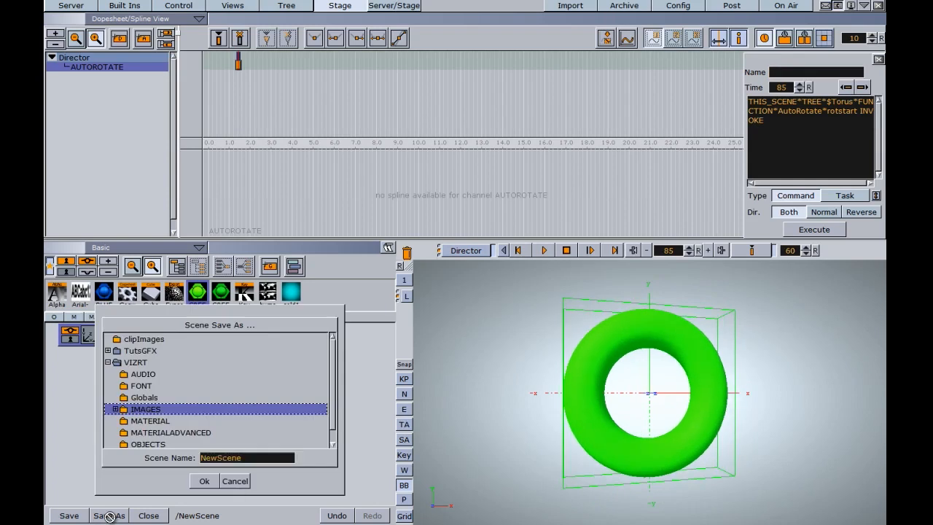
pyautogui.click(142, 363)
pyautogui.write('at')
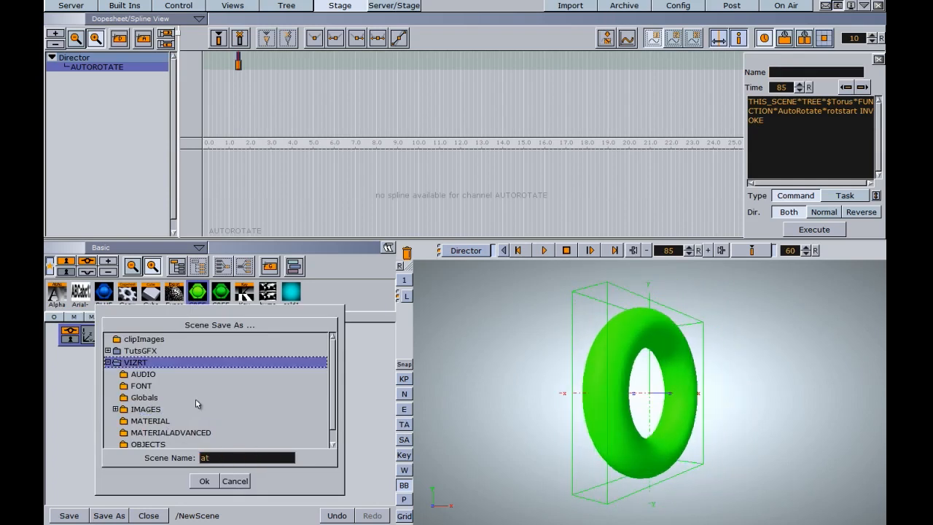
pyautogui.click(204, 482)
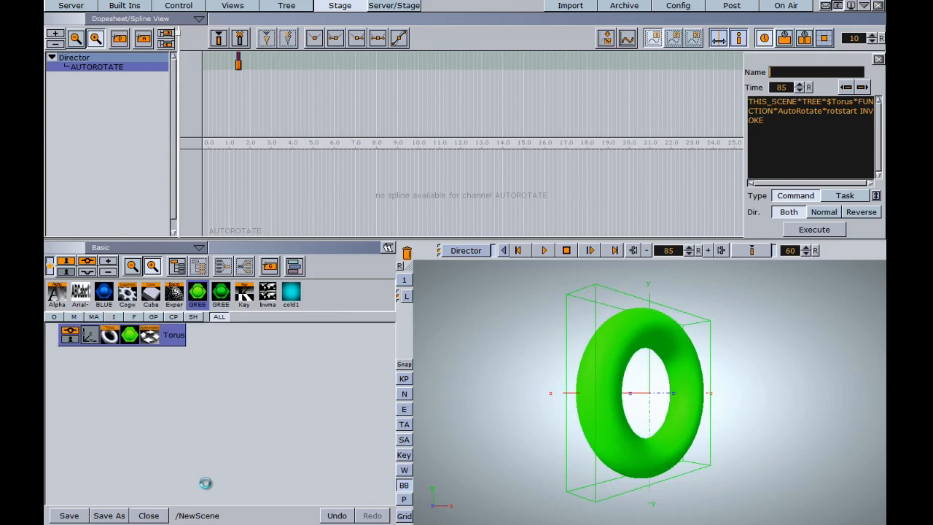
pyautogui.click(148, 515)
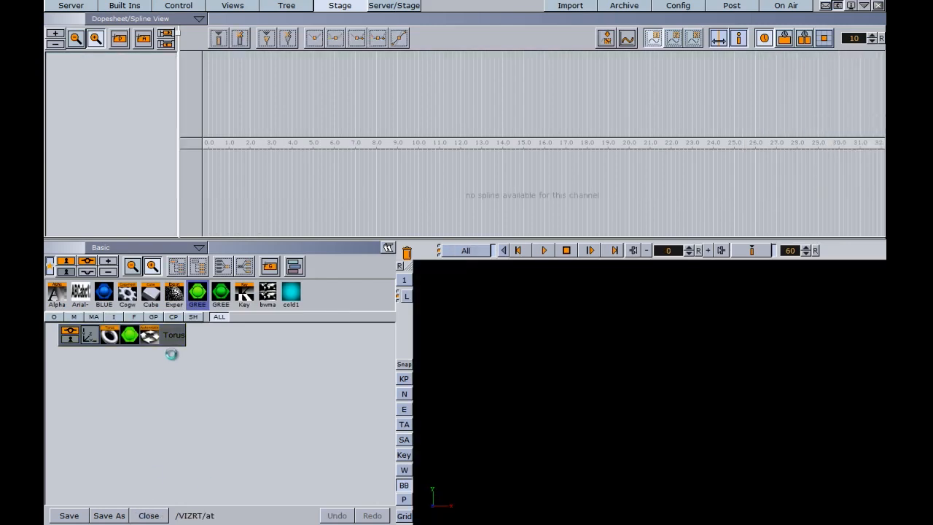
# Reopen the saved scene "at" from the VIZRT folder on the server and play its director
pyautogui.click(71, 5)
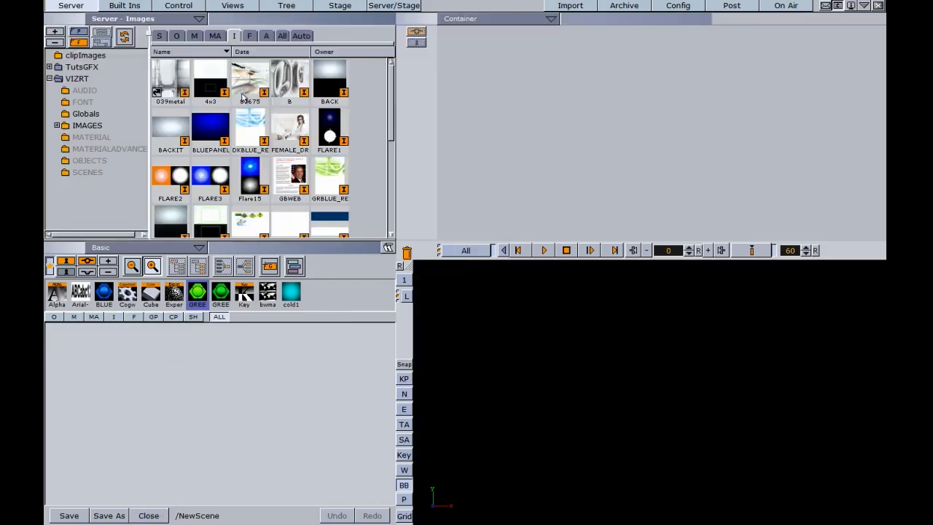
pyautogui.click(160, 36)
pyautogui.click(77, 79)
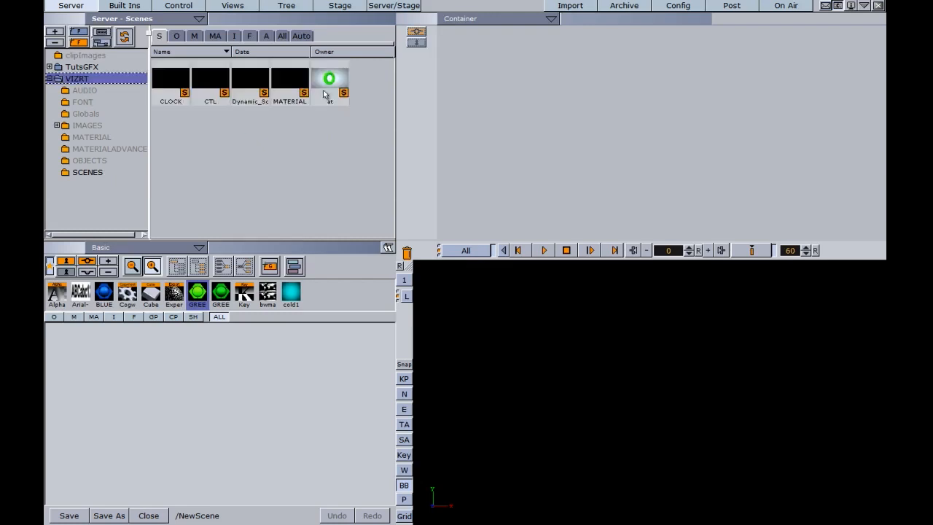
pyautogui.click(544, 250)
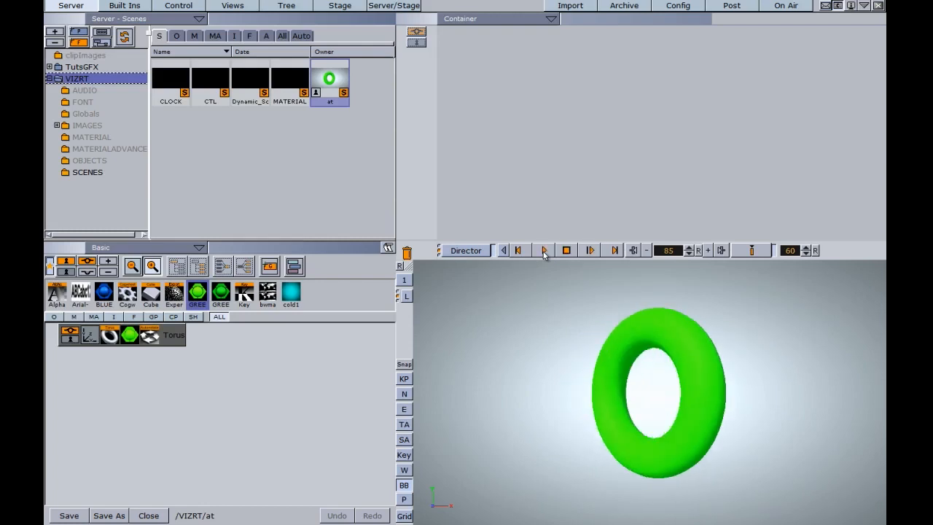